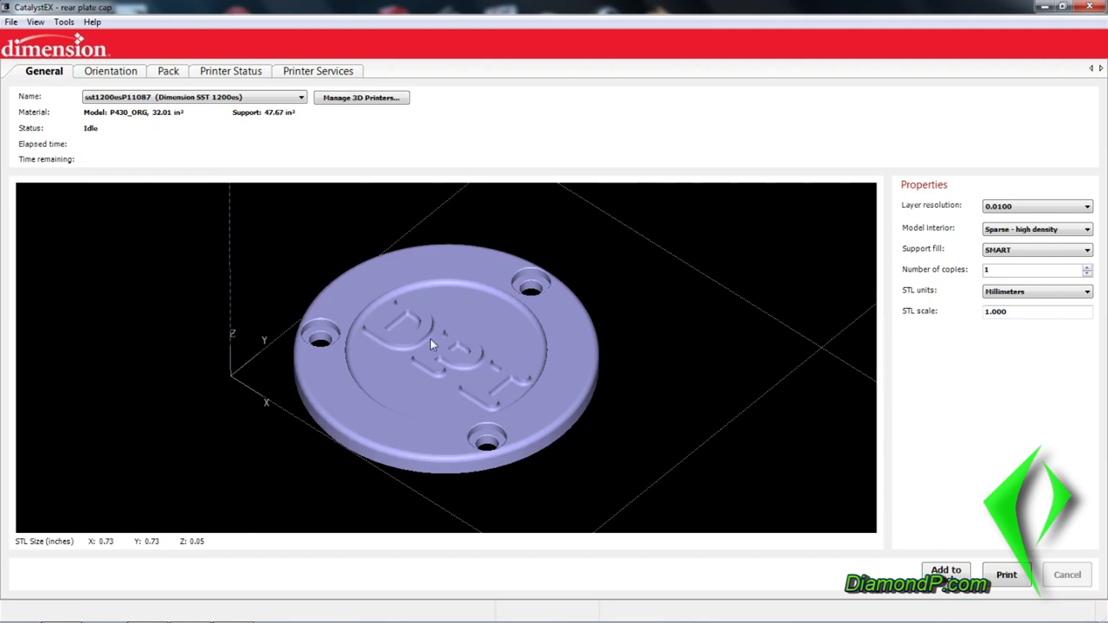
Process the rear plate cap STL into a CMB toolpath and display its sliced layers
key("ctrl+Tab")
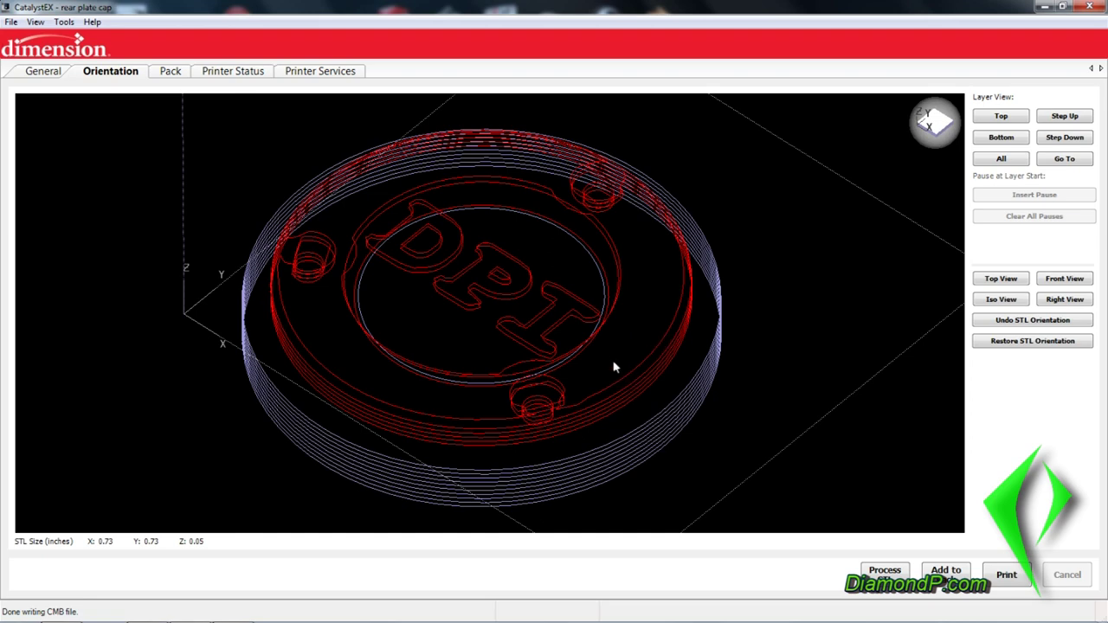
Drag rear plate cap parts 1 and 2 side by side into the tray's top-left corner
left_click(173, 74)
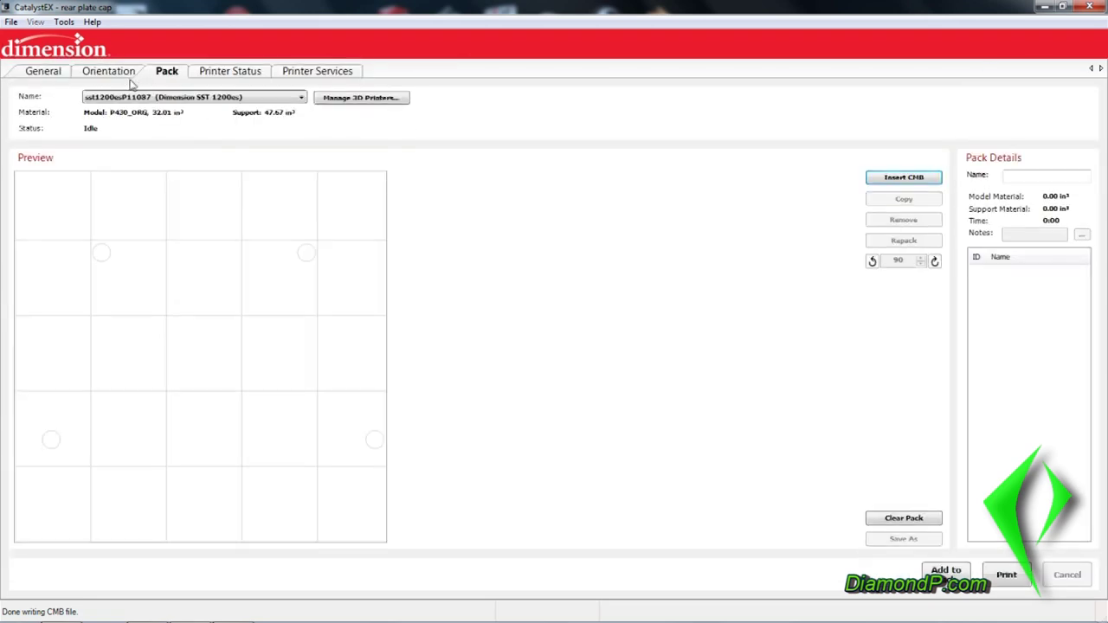
left_click(110, 73)
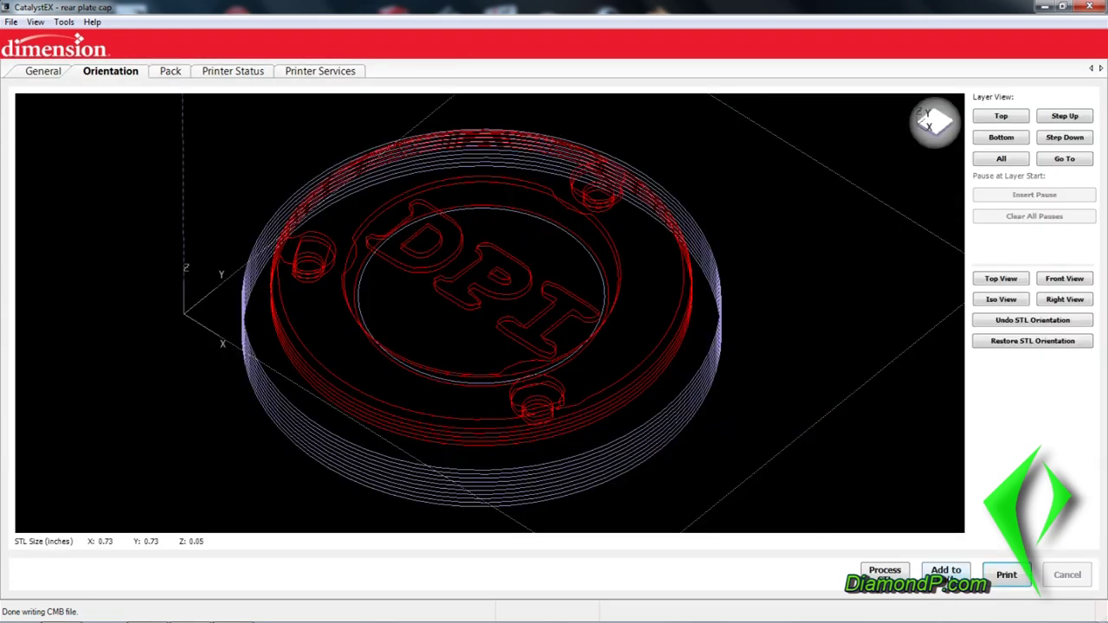
left_click(171, 73)
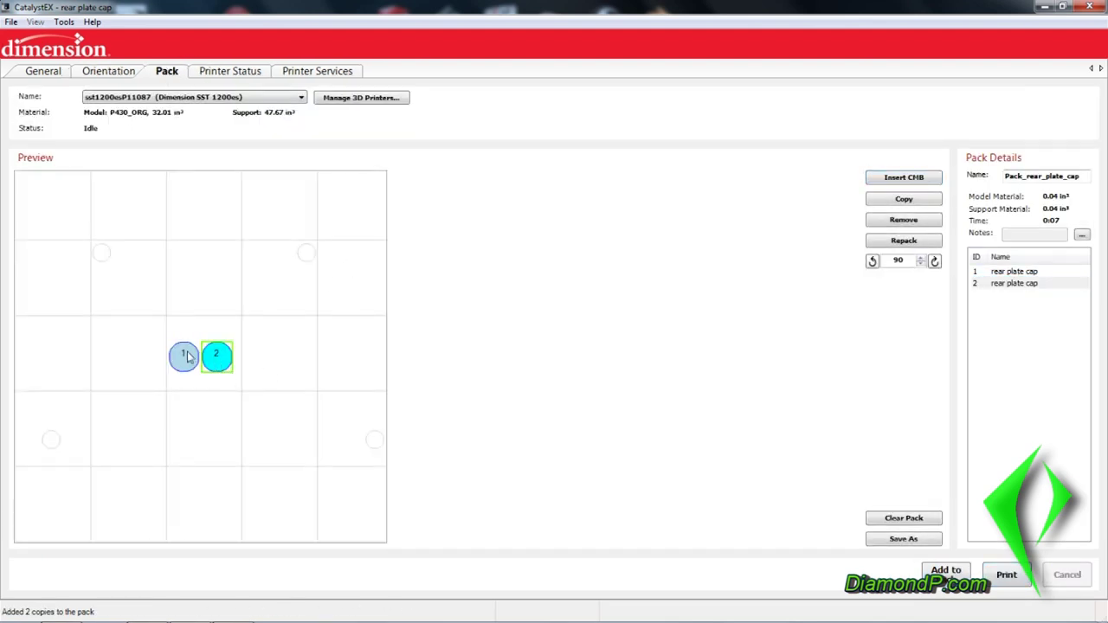
left_click_drag(187, 356, 69, 216)
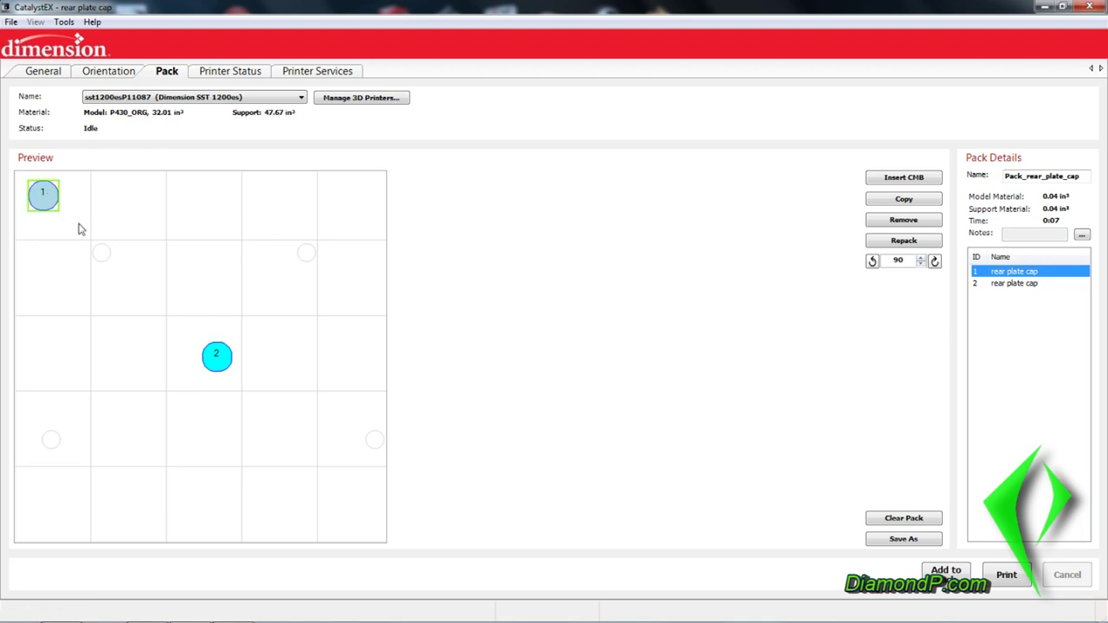
left_click_drag(224, 363, 85, 203)
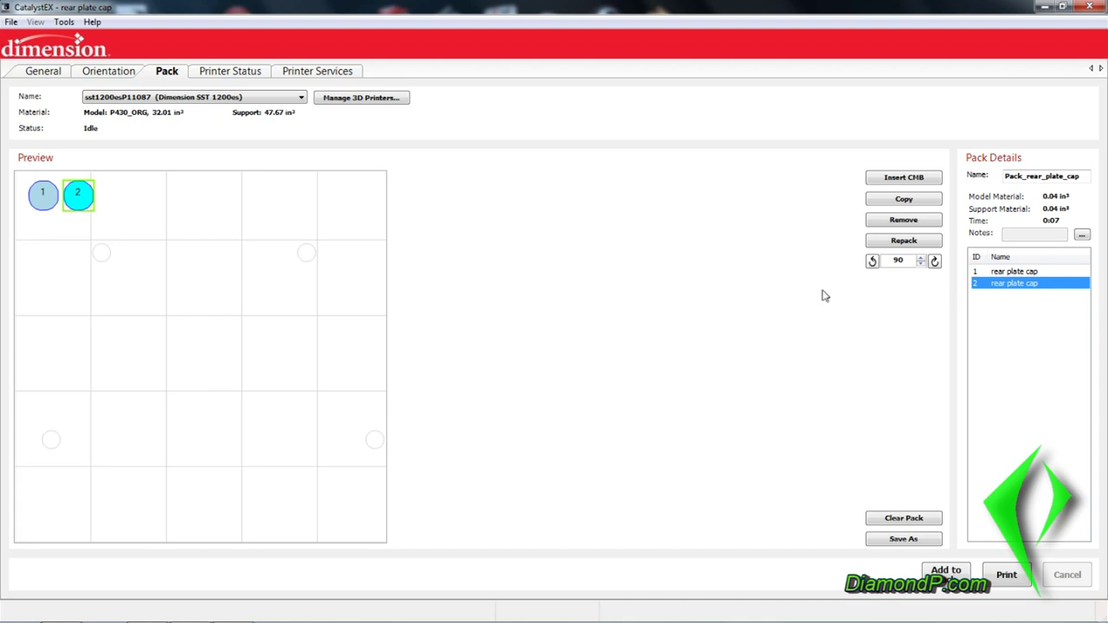
left_click(11, 23)
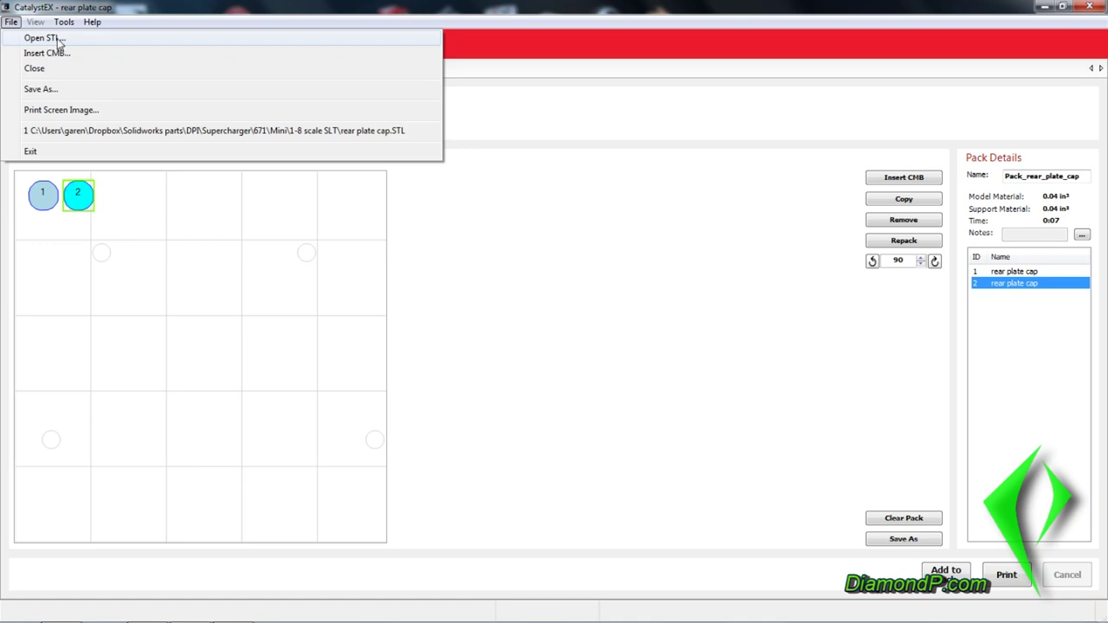
Insert the next toolpath files through the gear female CMB, accepting each outdated-CMB prompt
left_click(46, 52)
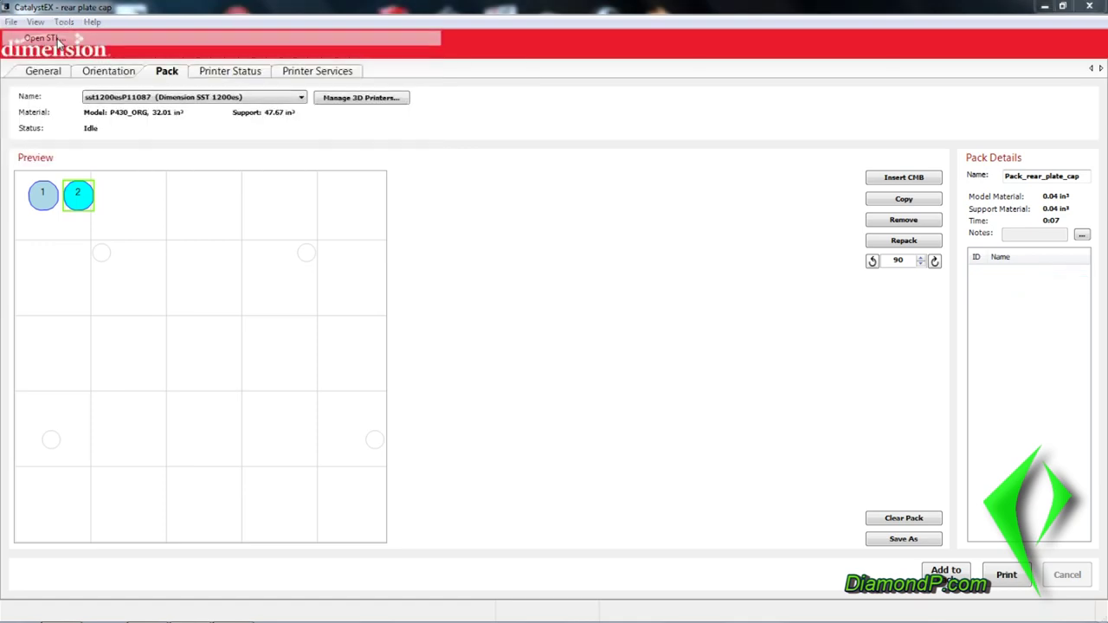
left_click(430, 338)
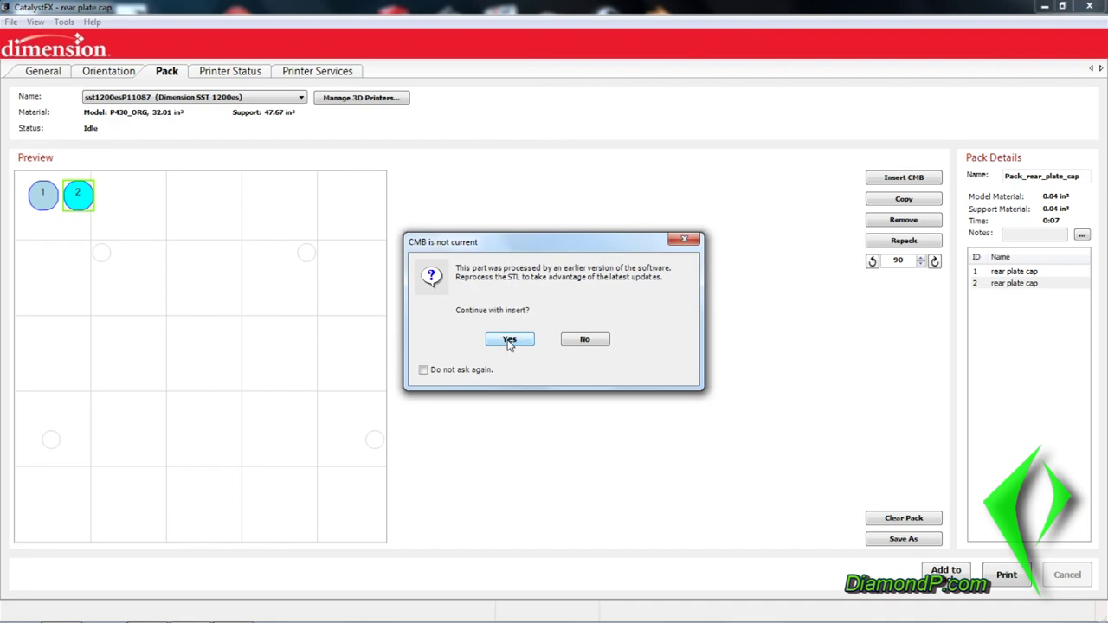
left_click(511, 337)
left_click(11, 22)
left_click(46, 53)
left_click(430, 338)
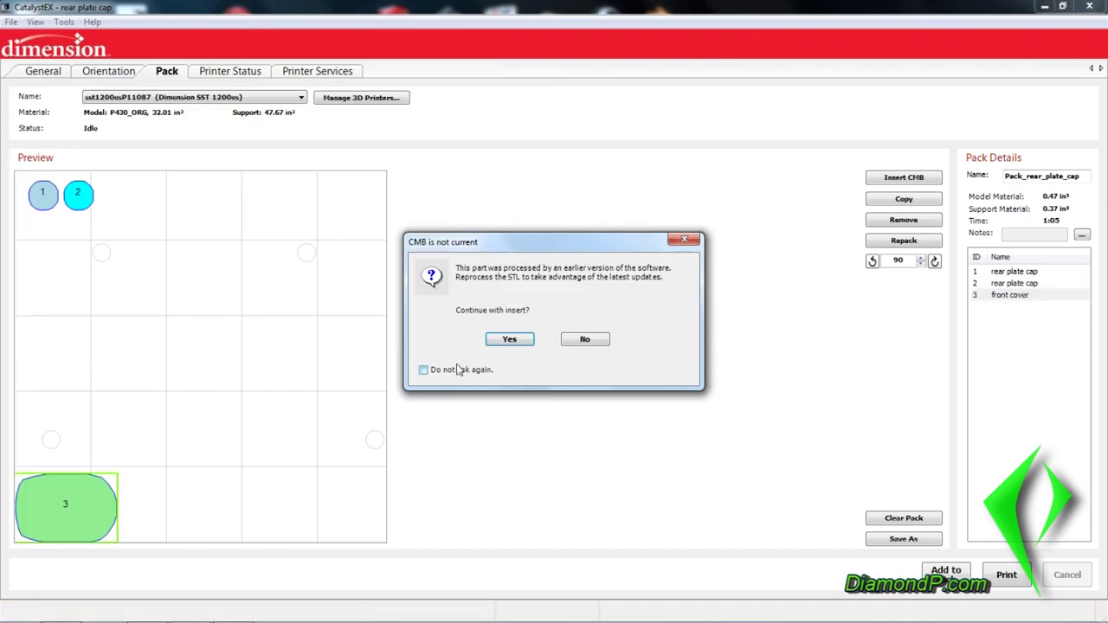
left_click(510, 339)
left_click(10, 22)
left_click(46, 53)
double_click(177, 152)
Insert the gear male and housing toolpath files into the pack
left_click(10, 23)
left_click(46, 53)
left_click(174, 166)
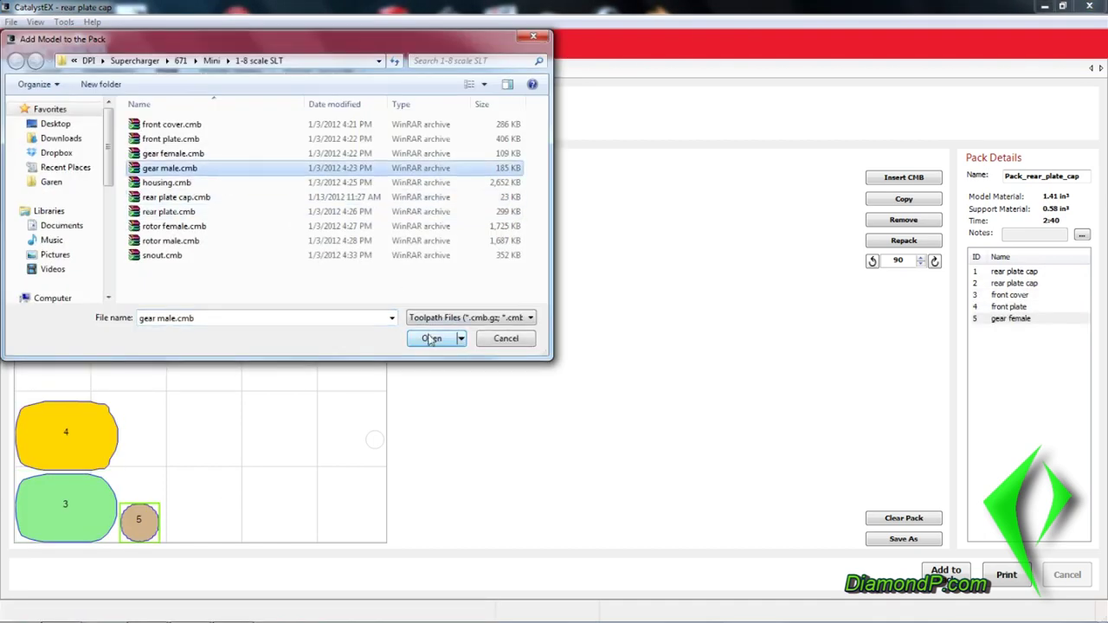
double_click(175, 165)
left_click(10, 23)
left_click(45, 53)
double_click(171, 180)
Add the rotor female, rotor male and snout toolpaths, then move rotor female higher
left_click(10, 23)
left_click(46, 53)
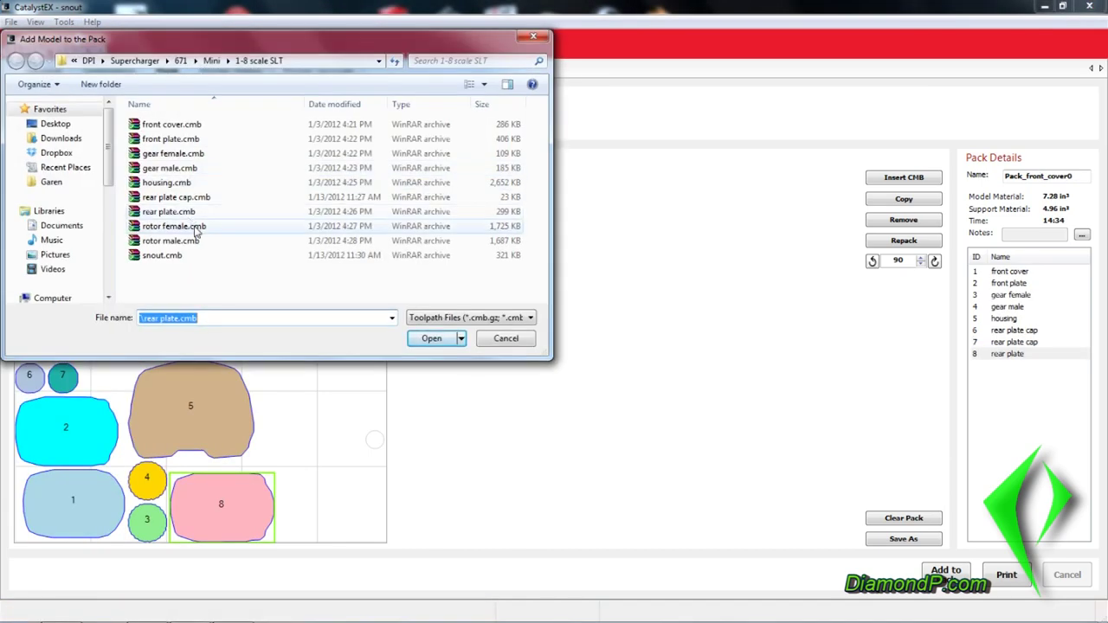
double_click(178, 222)
left_click(11, 22)
left_click(415, 338)
left_click(286, 255)
left_click(425, 338)
left_click_drag(51, 340, 65, 295)
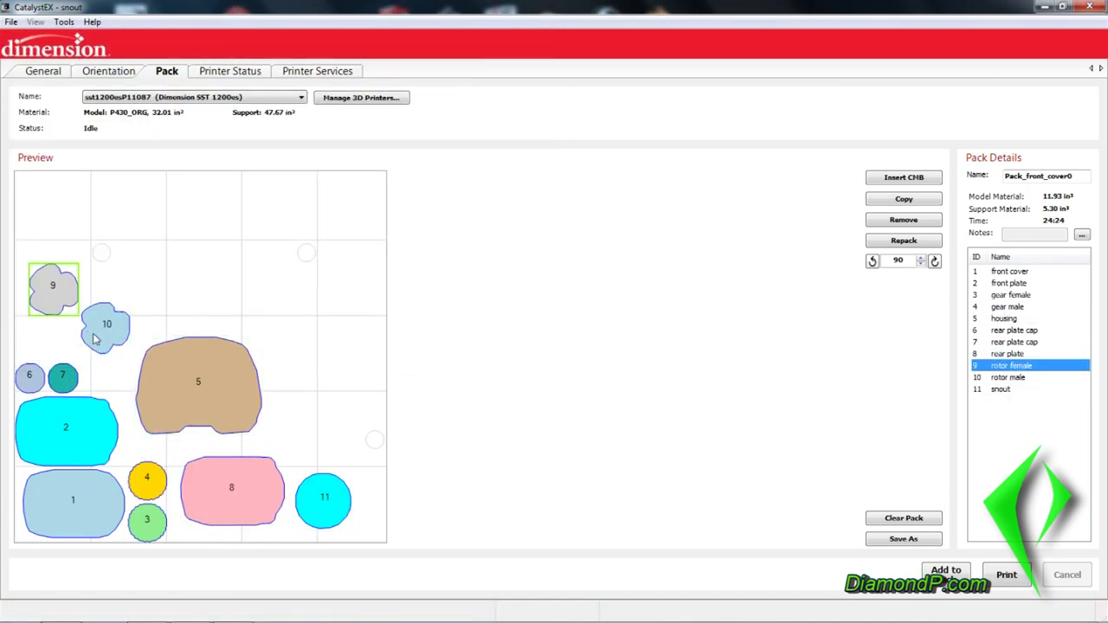
Spread rotor male, parts 6 and 7, gear male, housing and front plate across the tray
left_click_drag(97, 339, 116, 320)
left_click_drag(76, 374, 106, 365)
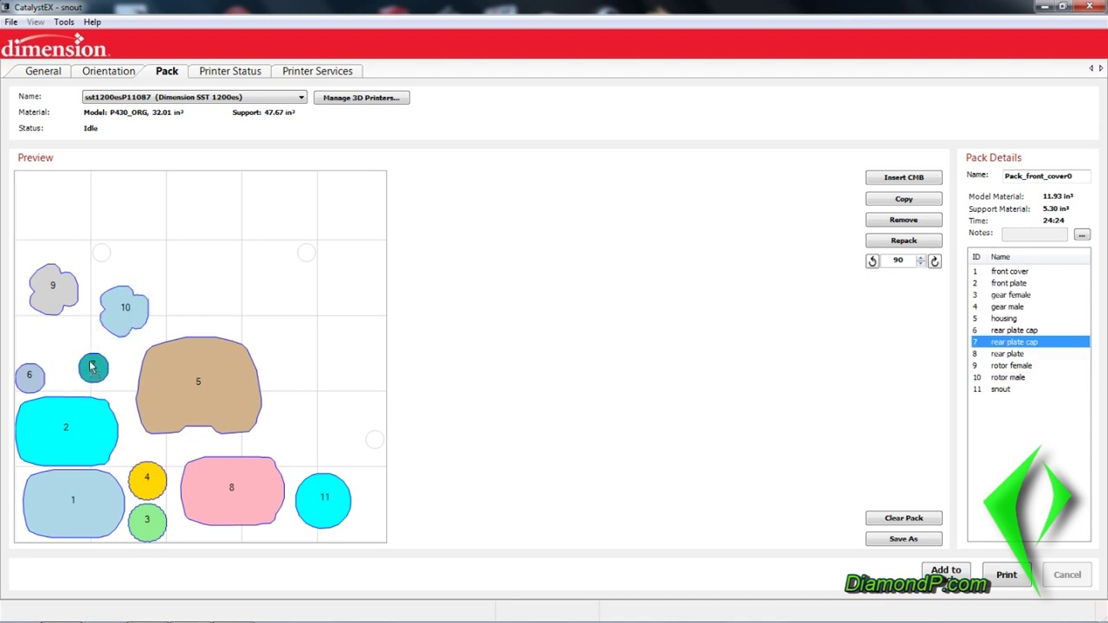
left_click(30, 375)
left_click_drag(30, 374, 44, 356)
left_click_drag(145, 487, 322, 417)
left_click_drag(209, 384, 218, 362)
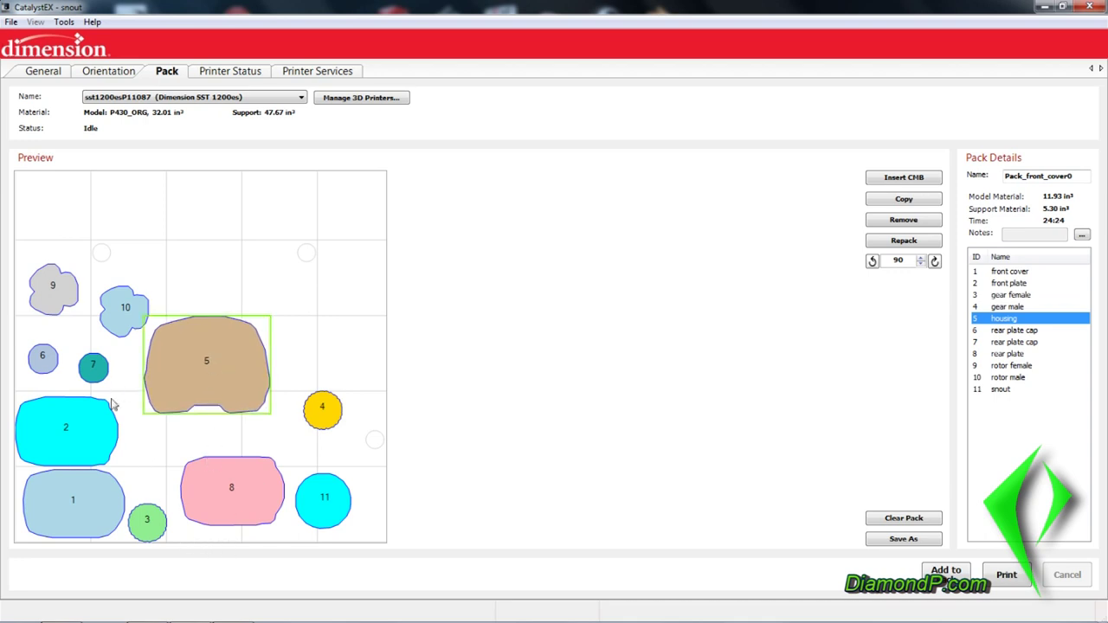
left_click_drag(102, 419, 118, 410)
Fine-tune positions of part 7, the rotors, gear female, snout and rear plate
left_click_drag(97, 373, 119, 270)
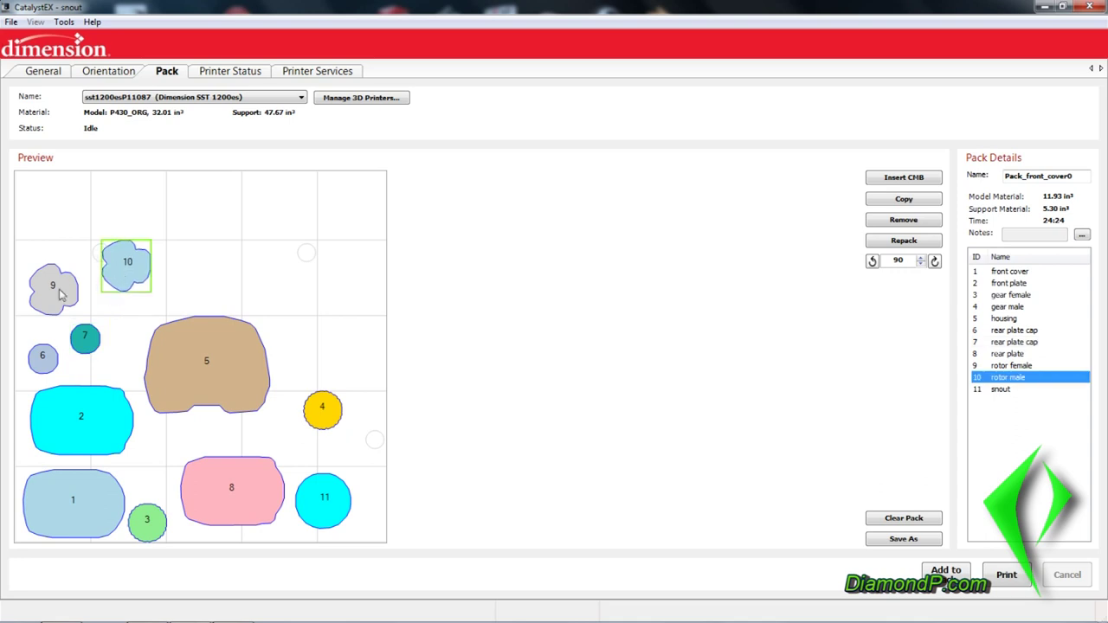
left_click_drag(58, 288, 61, 262)
left_click_drag(84, 350, 53, 344)
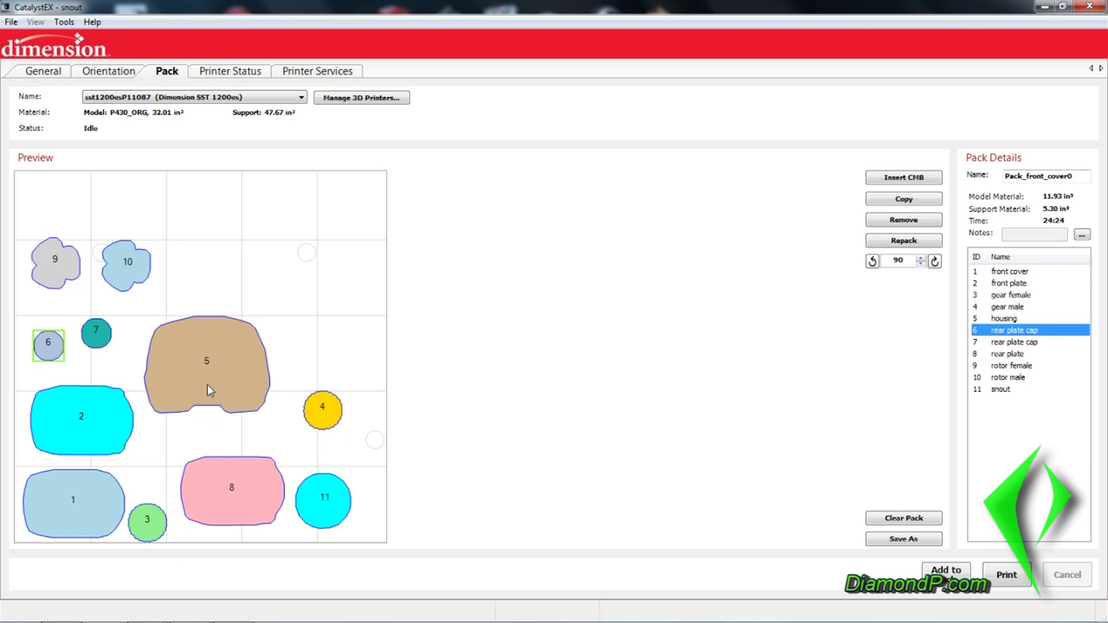
left_click_drag(154, 524, 162, 465)
left_click_drag(319, 502, 329, 485)
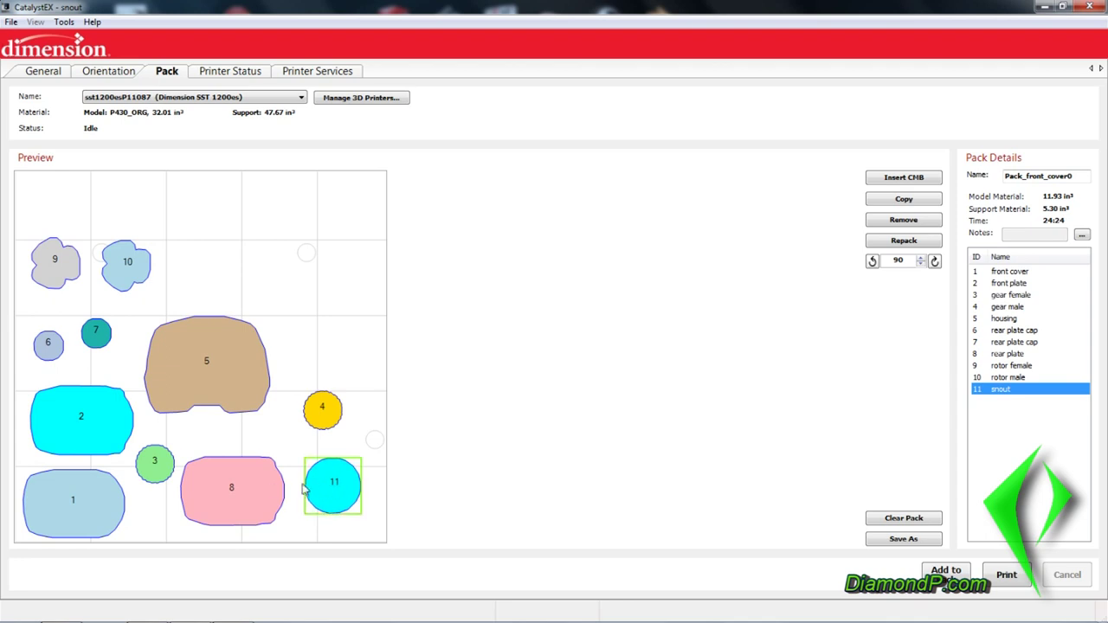
left_click_drag(249, 483, 256, 483)
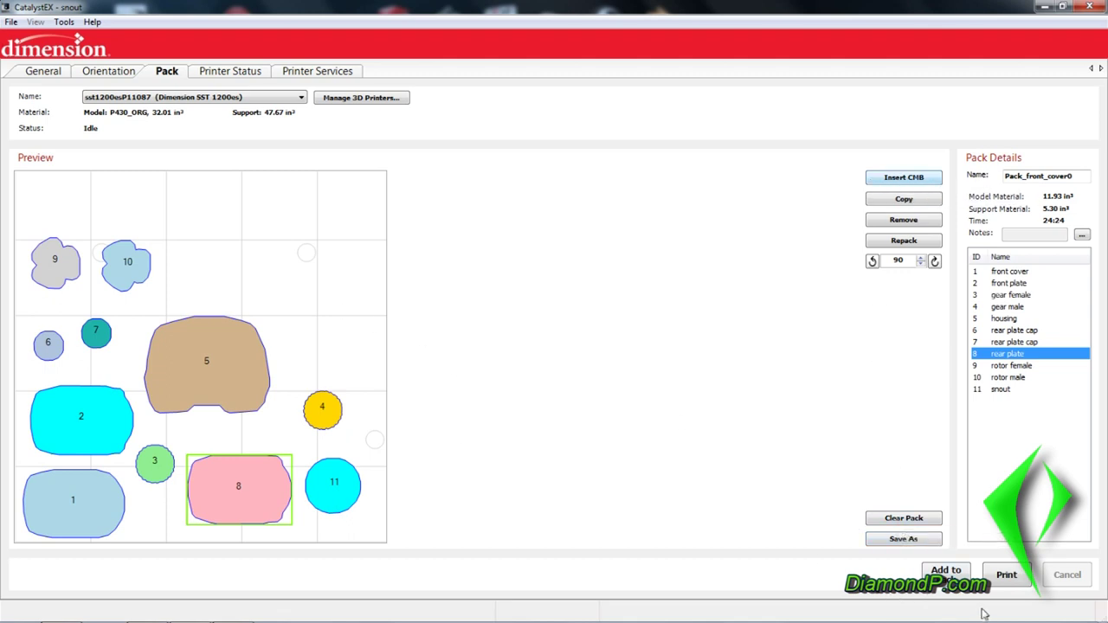
Remove snout copy 12, save the pack as 'pallet blower 1' and send it to print
left_click(903, 223)
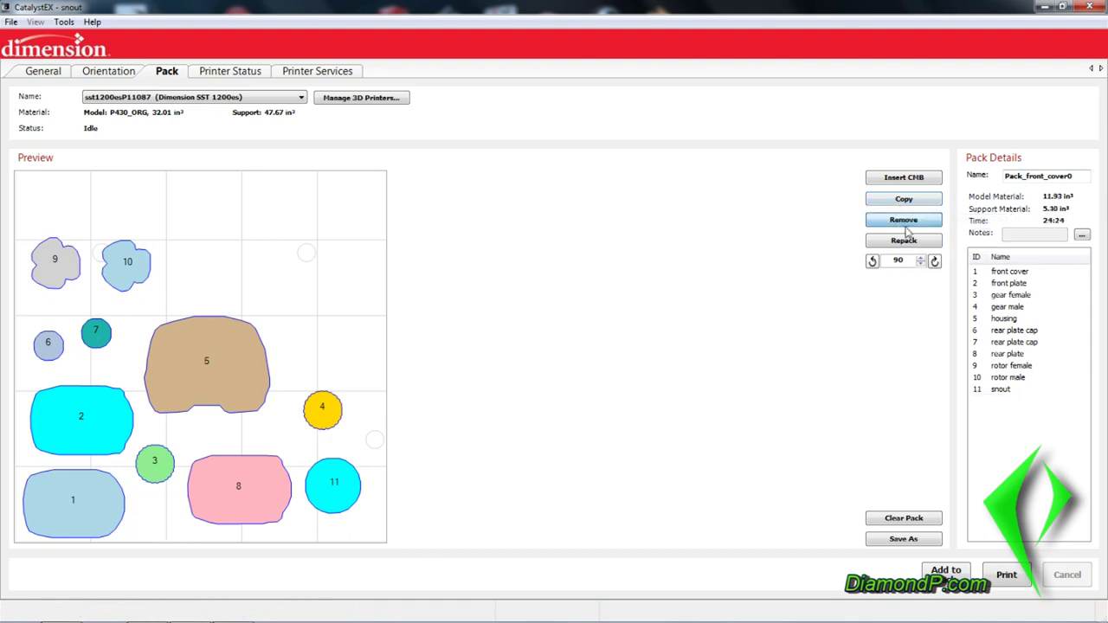
left_click(902, 539)
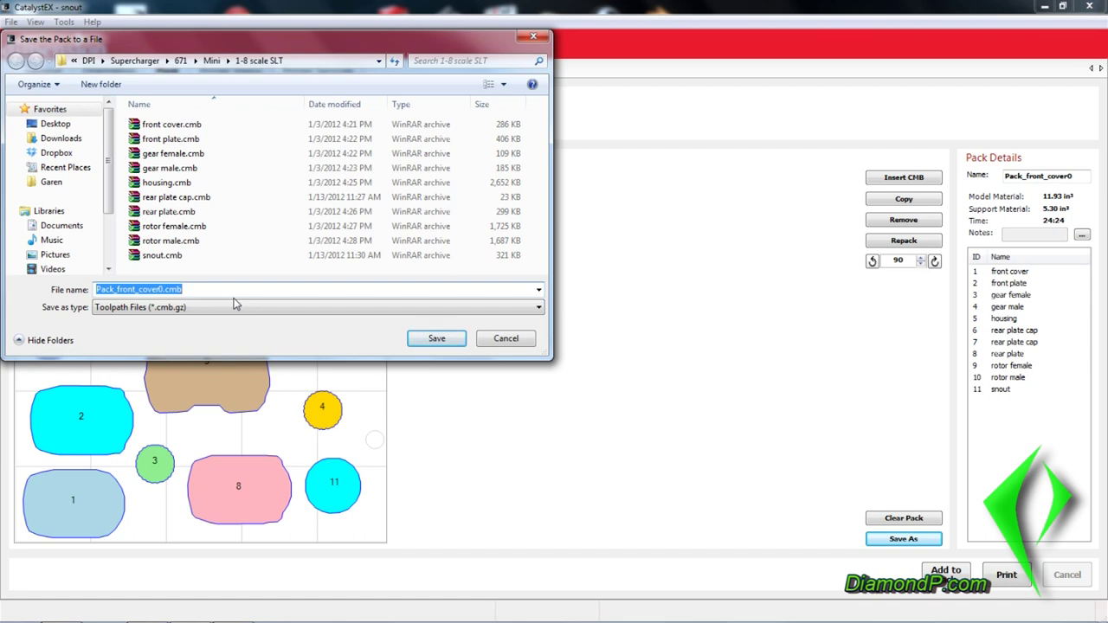
type("pallet blower 1")
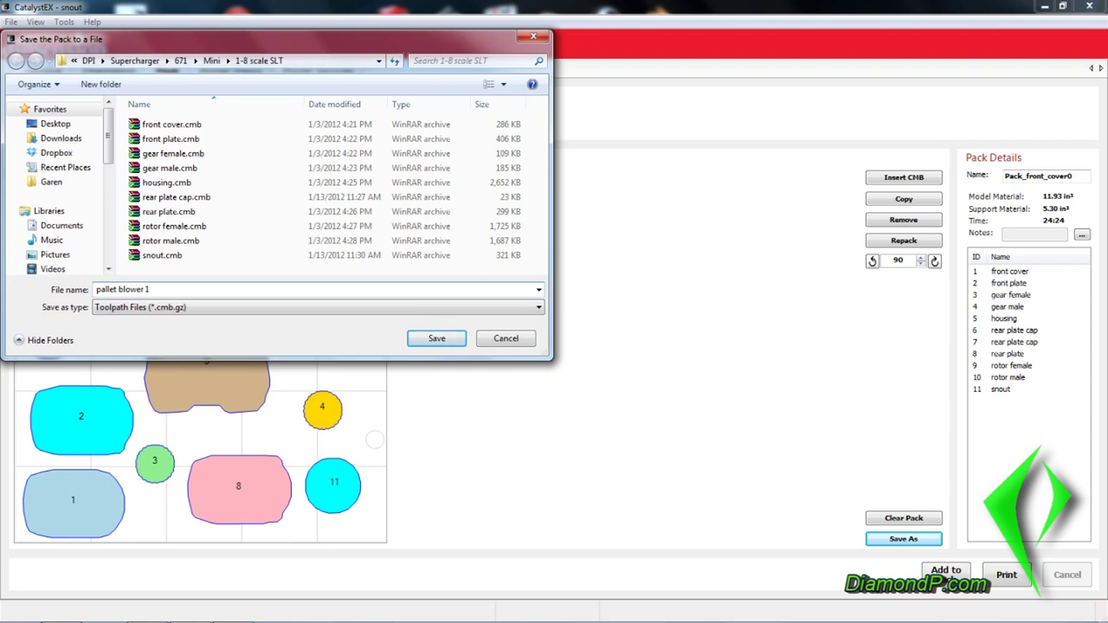
left_click(413, 343)
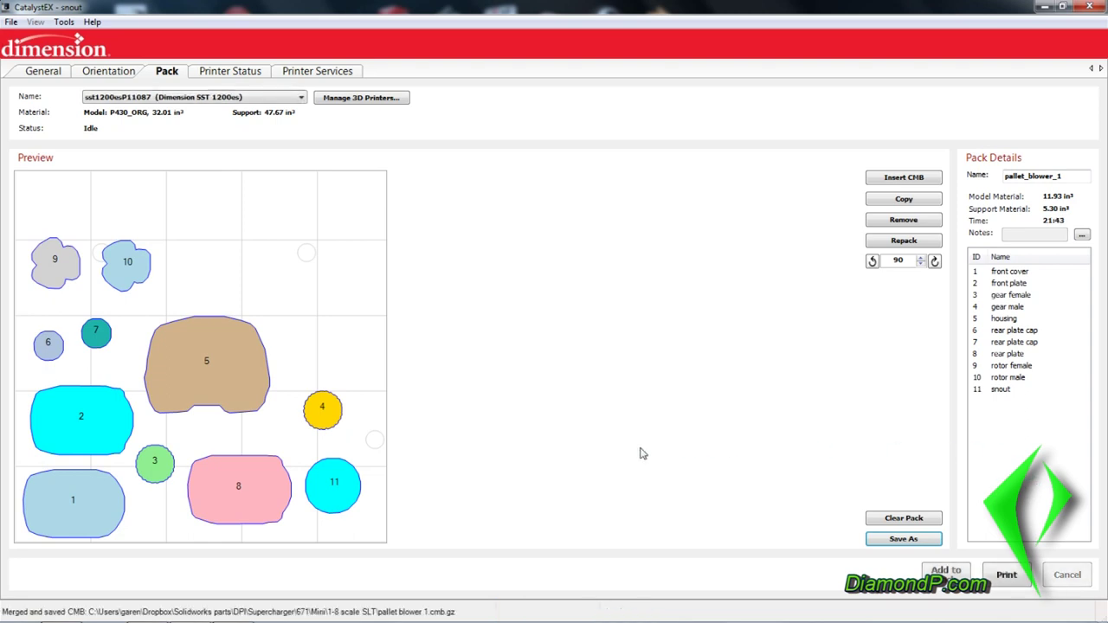
left_click(1018, 573)
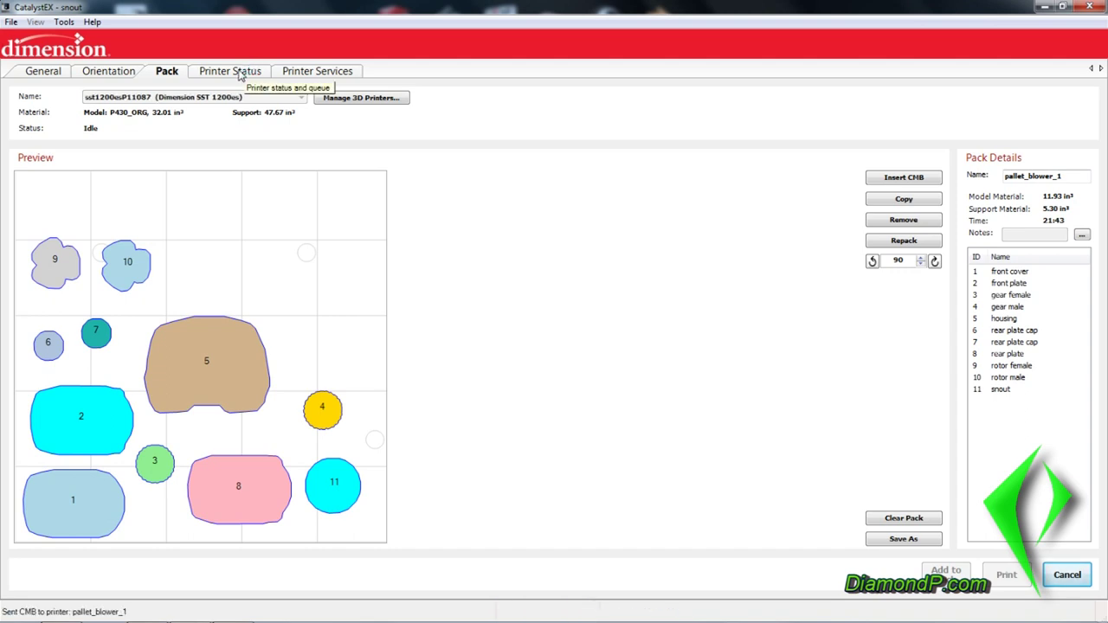
Check the printer's build queue on the printer status page
left_click(235, 72)
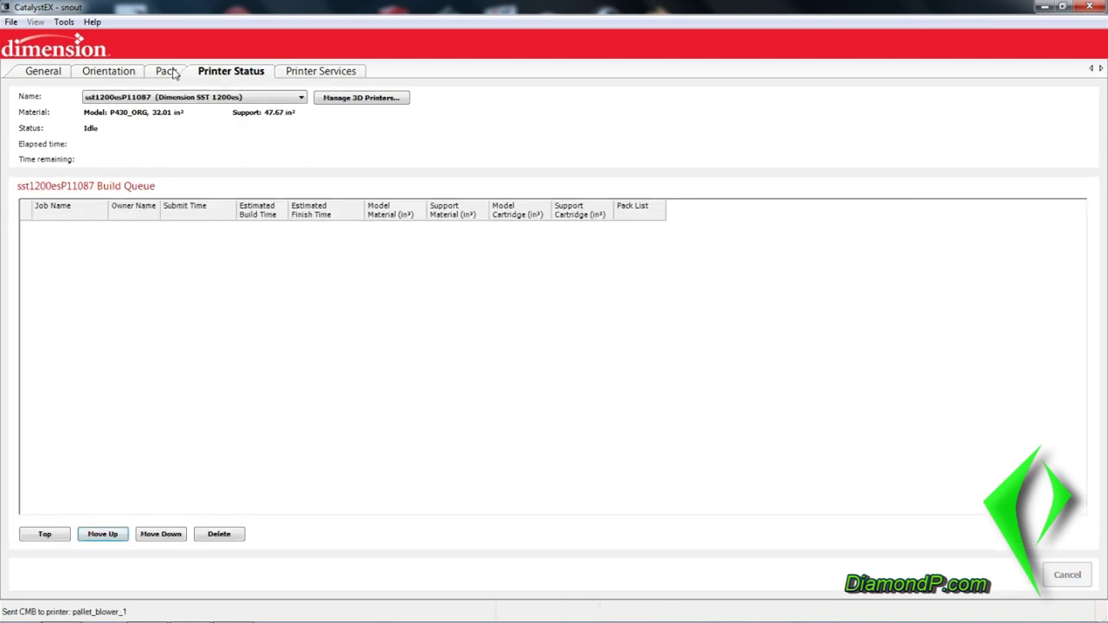